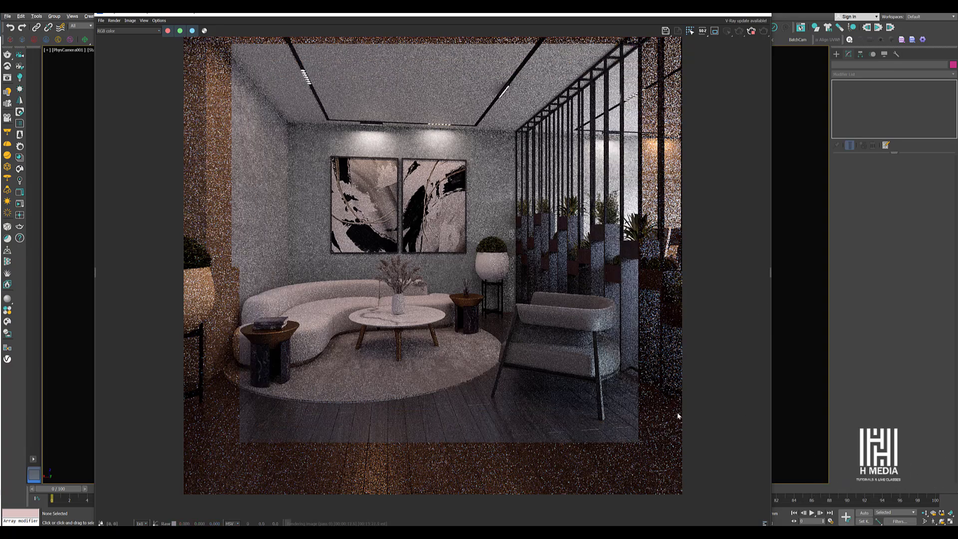
scroll(647, 408, up, 3)
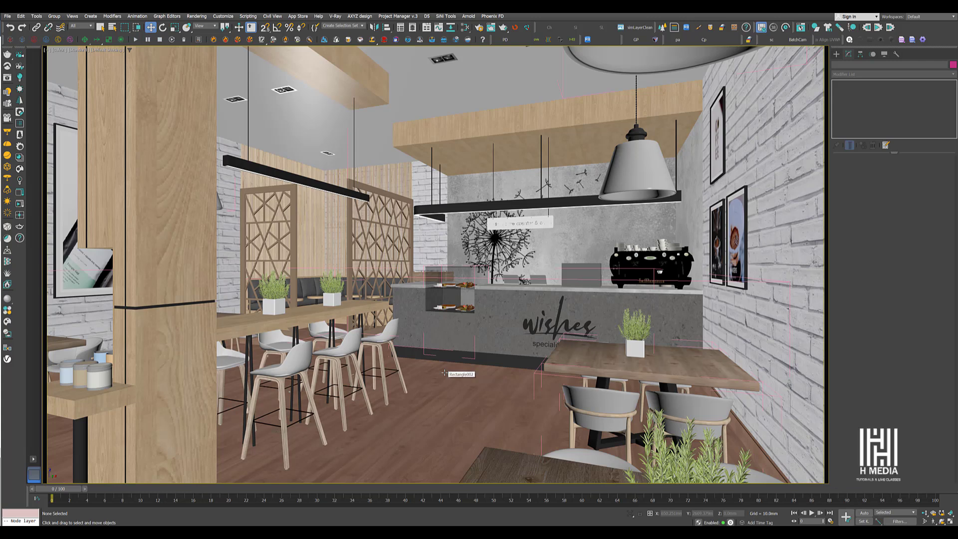
Set the progressive image sampler's max render time to 20 minutes in the café scene's V-Ray render settings and close them
key(F10)
scroll(609, 148, down, 5)
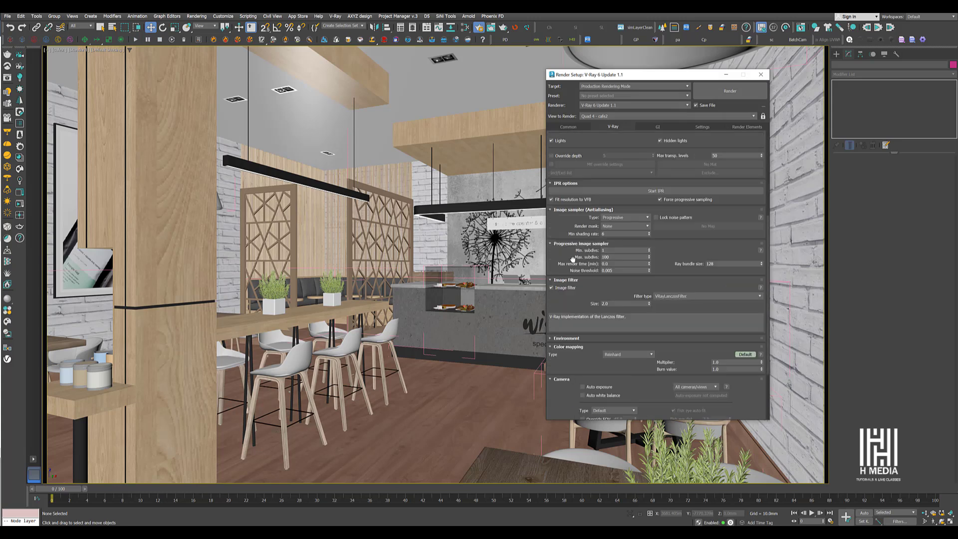
double_click(615, 264)
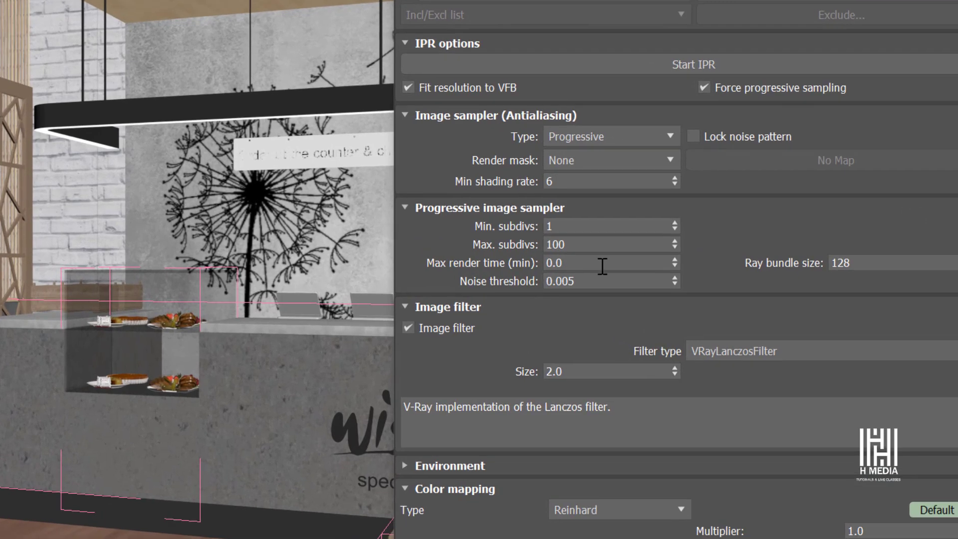
drag(622, 265, 579, 266)
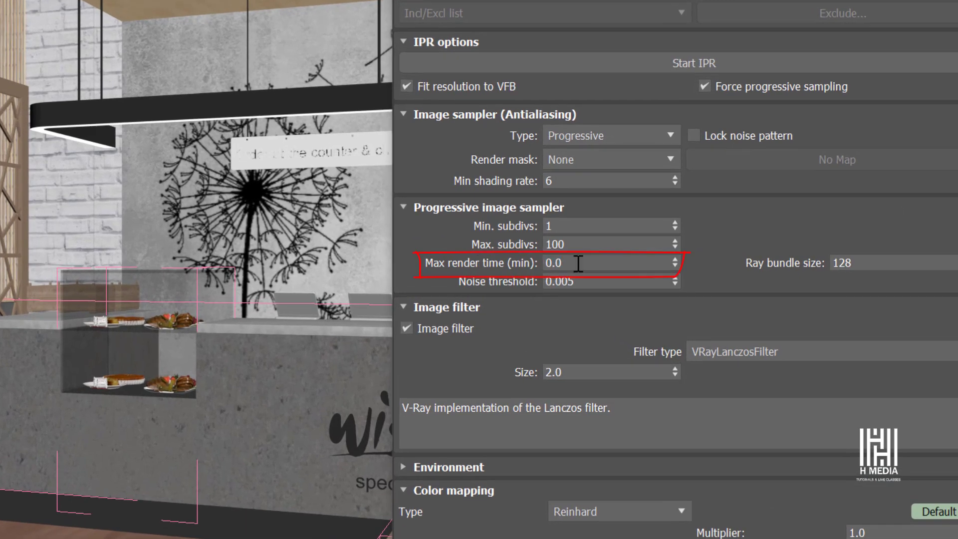
text(20)
key(Return)
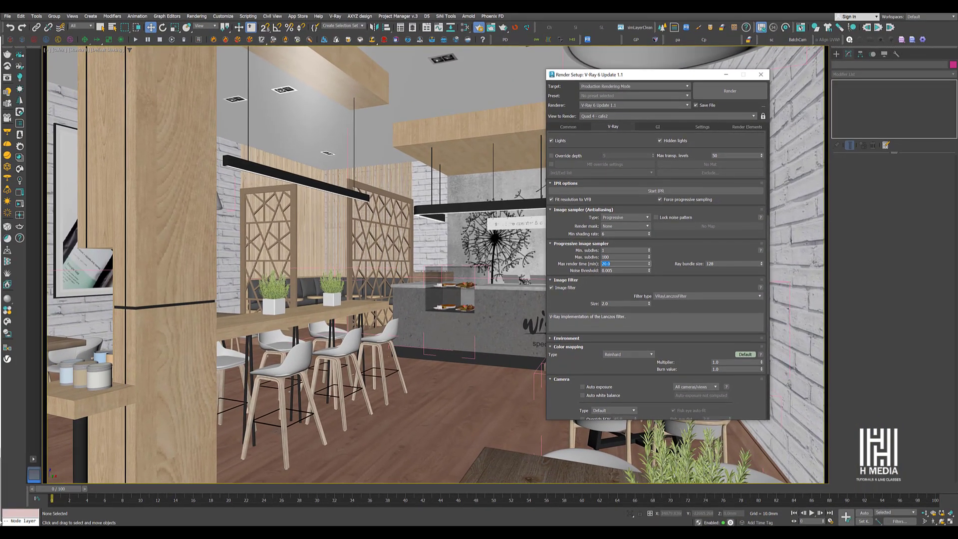
click(367, 235)
click(761, 75)
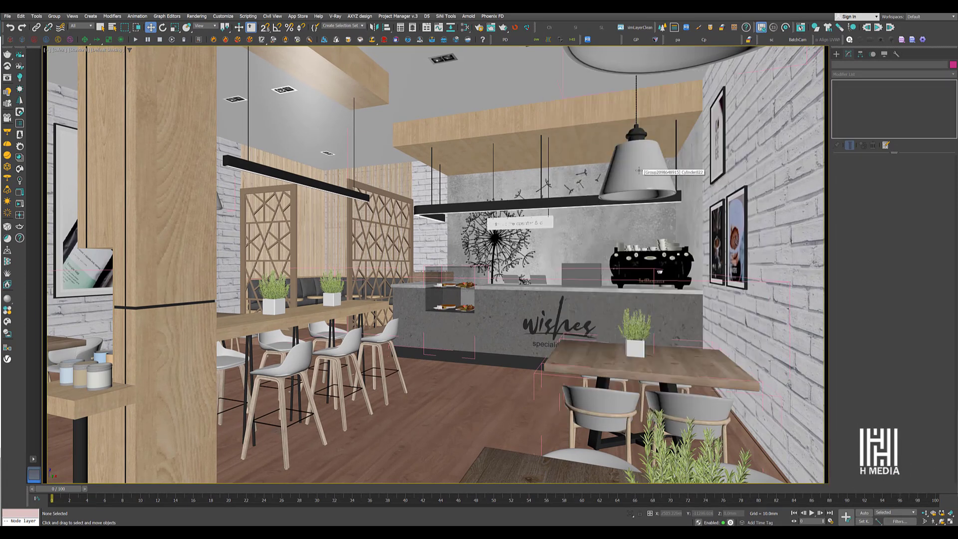
Open Batch Render and add three views to the render list
click(197, 16)
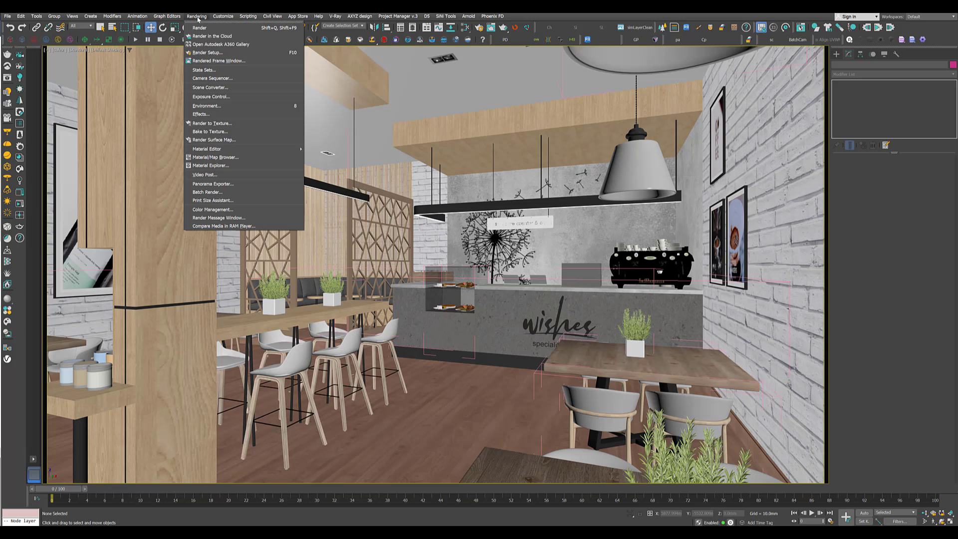
click(220, 194)
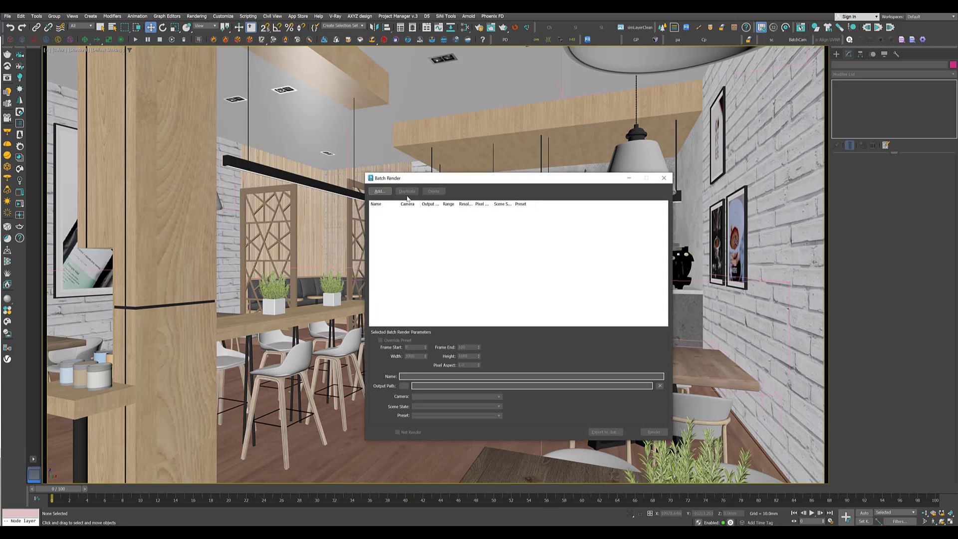
click(379, 192)
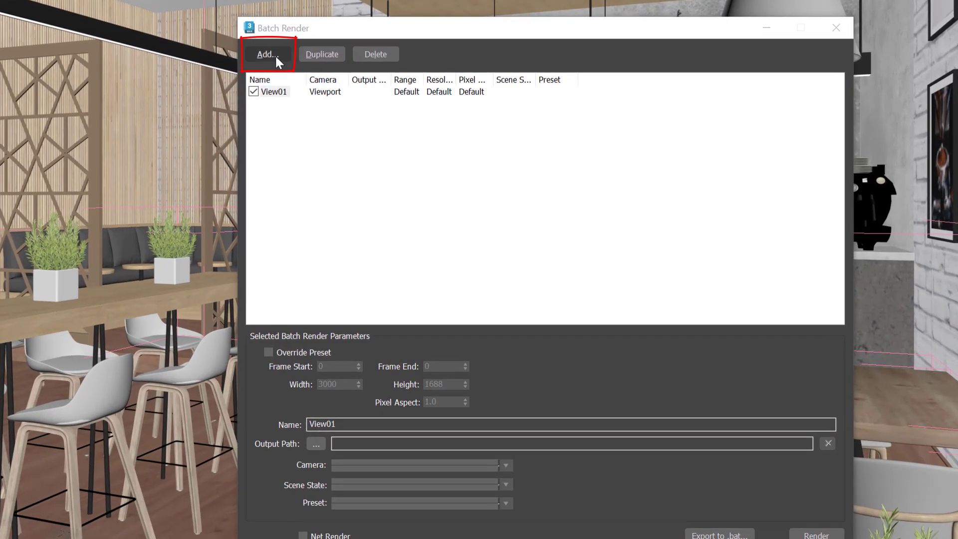
click(275, 55)
click(275, 56)
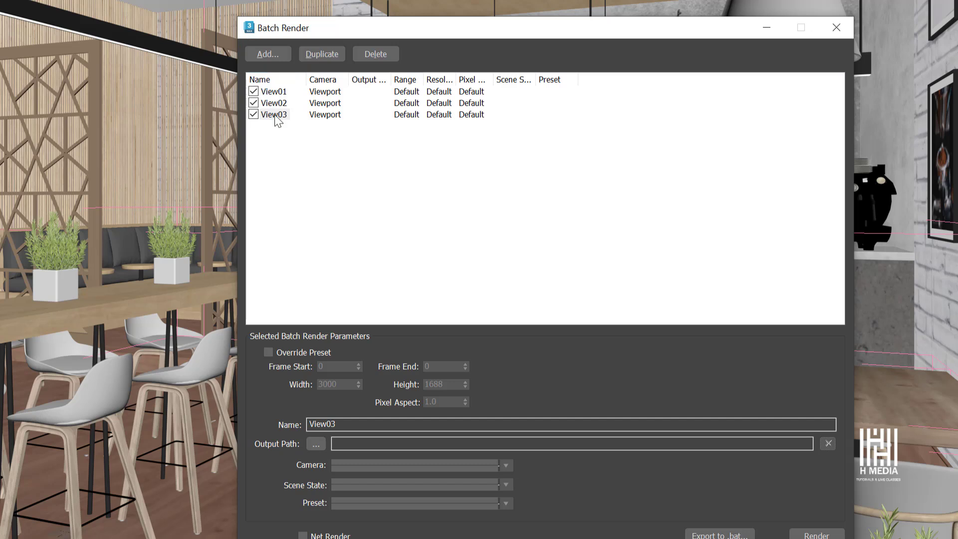
Widen the Camera column in the batch list and assign the cafe1 camera to View01
click(272, 92)
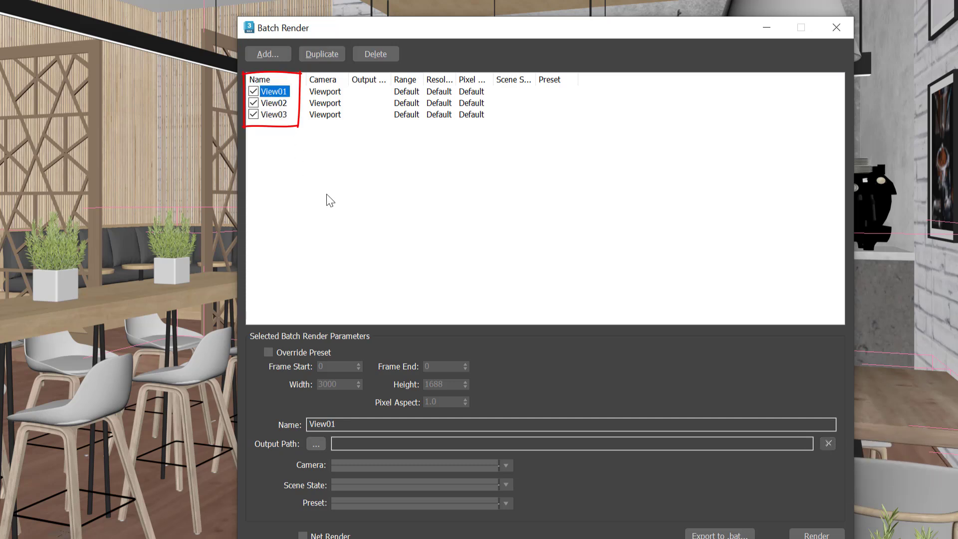
drag(348, 80, 387, 80)
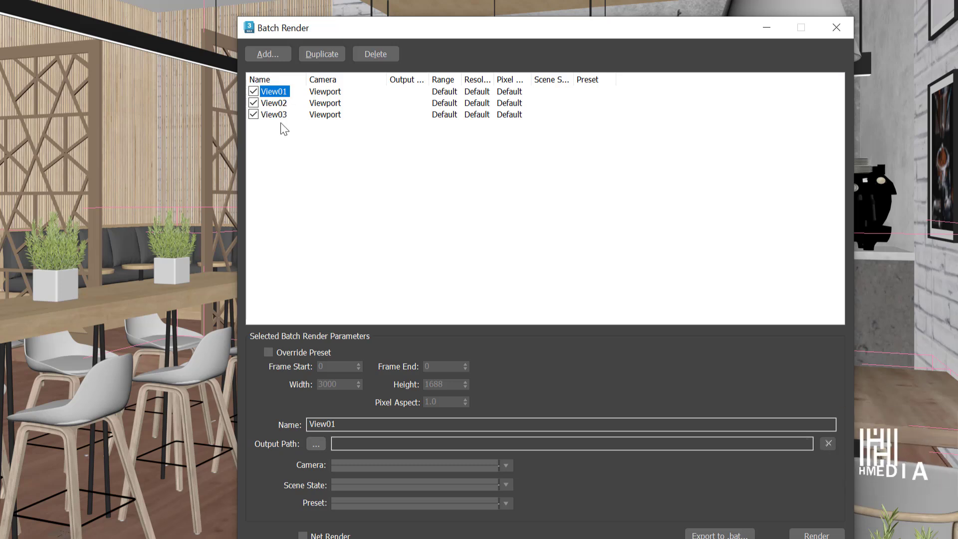
click(377, 466)
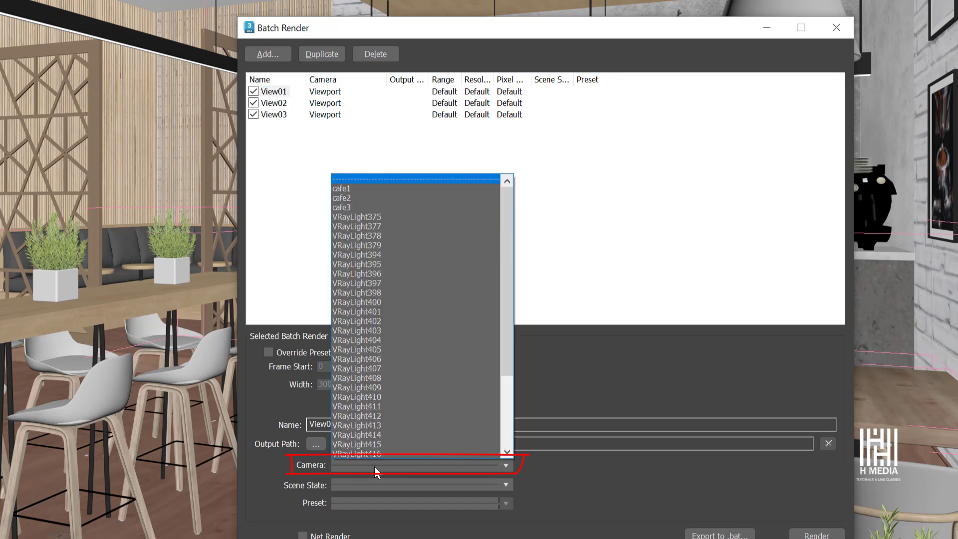
click(352, 190)
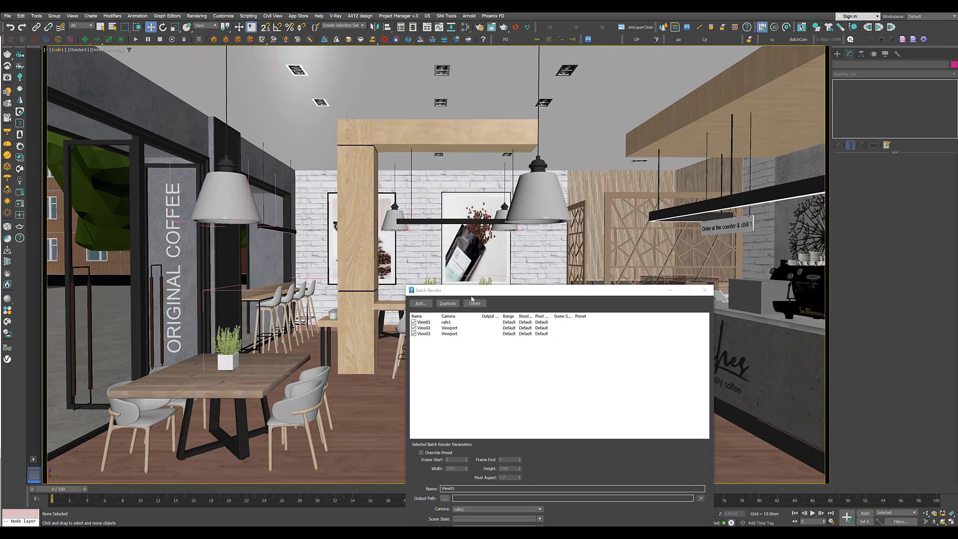
drag(473, 292, 446, 148)
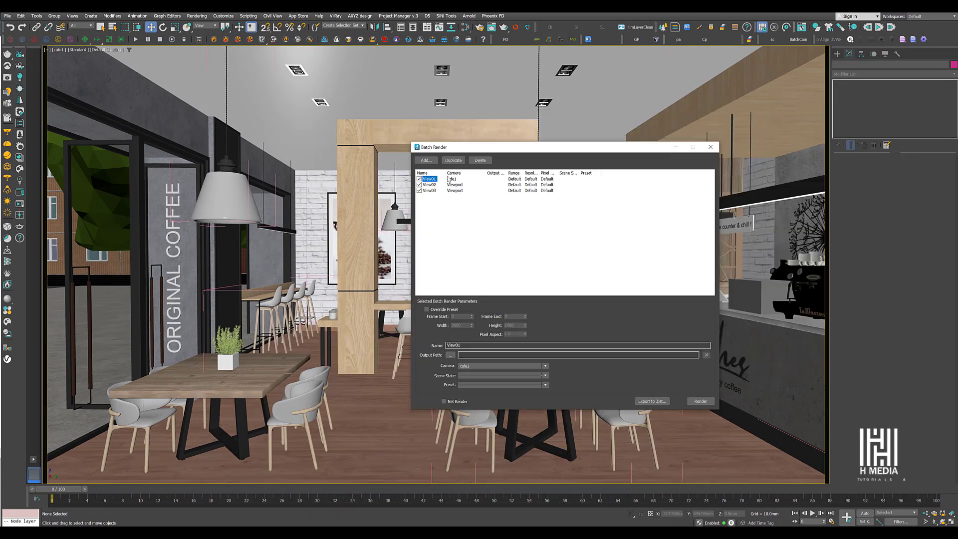
Assign the cafe2 camera to View02 and switch the viewport to the cafe2 camera
click(481, 27)
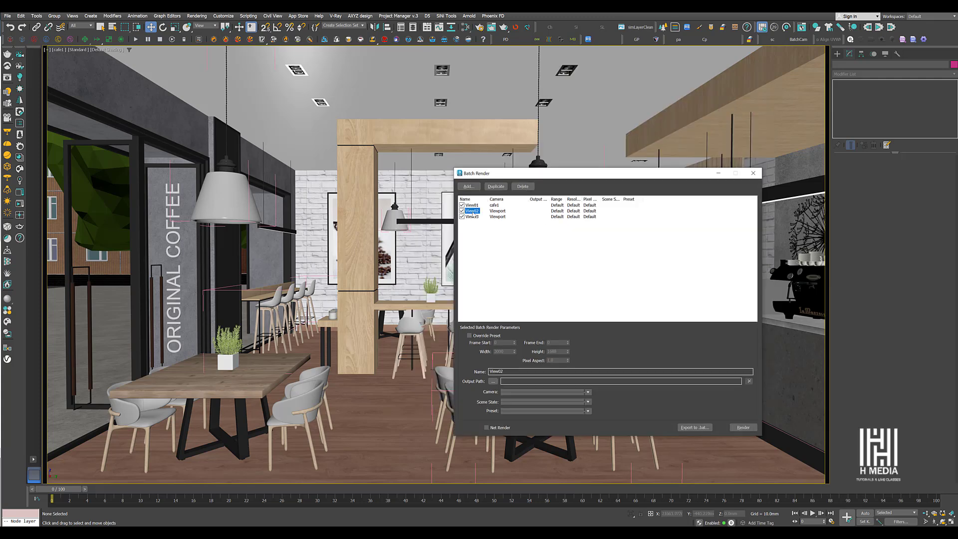
click(509, 392)
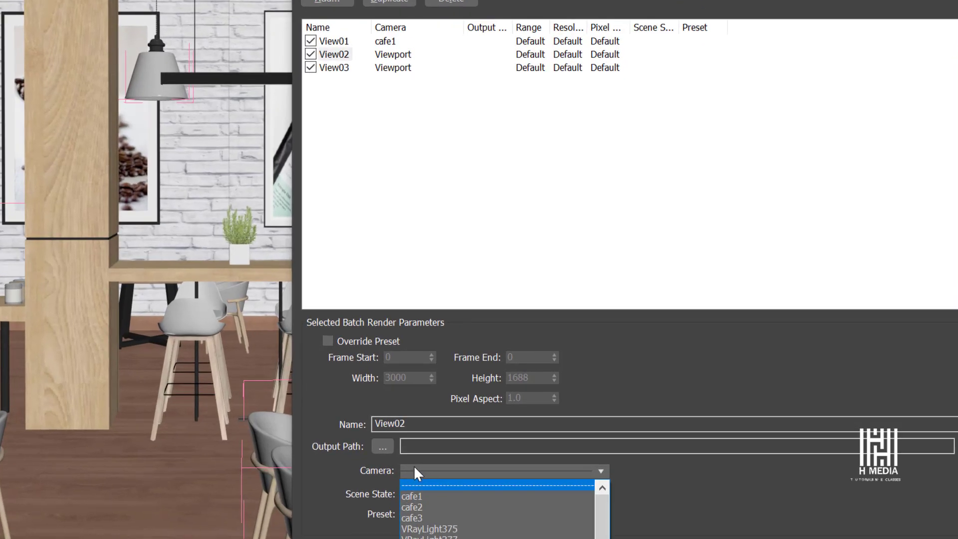
click(422, 508)
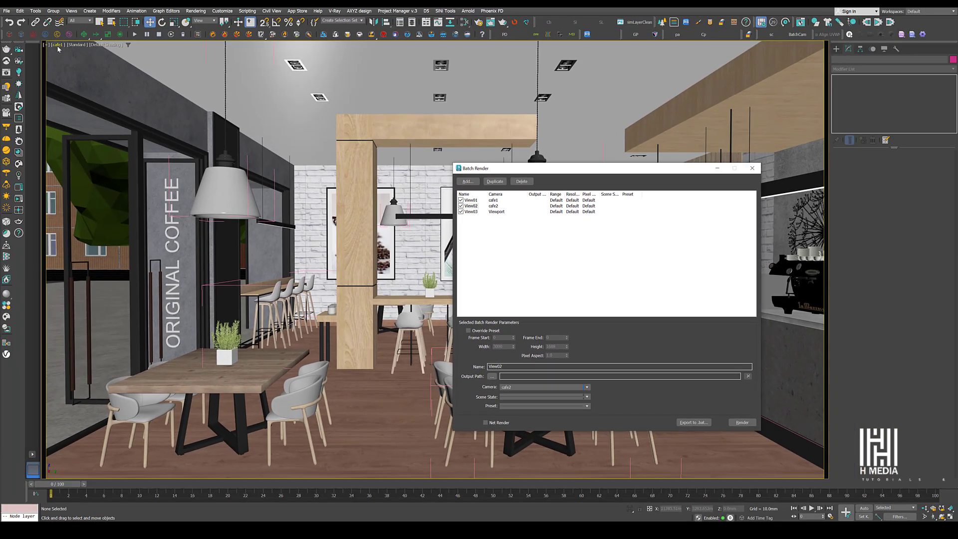
click(58, 45)
click(155, 62)
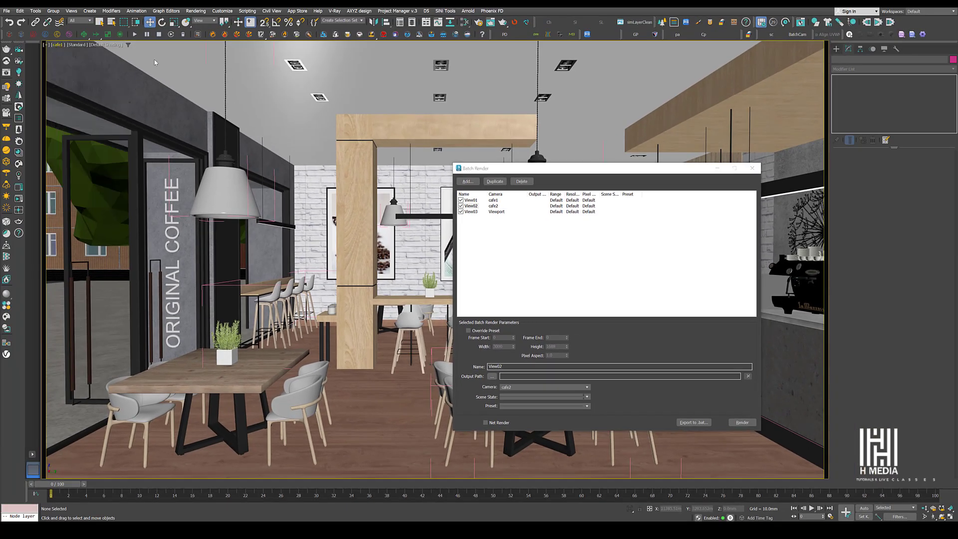
drag(510, 173, 506, 437)
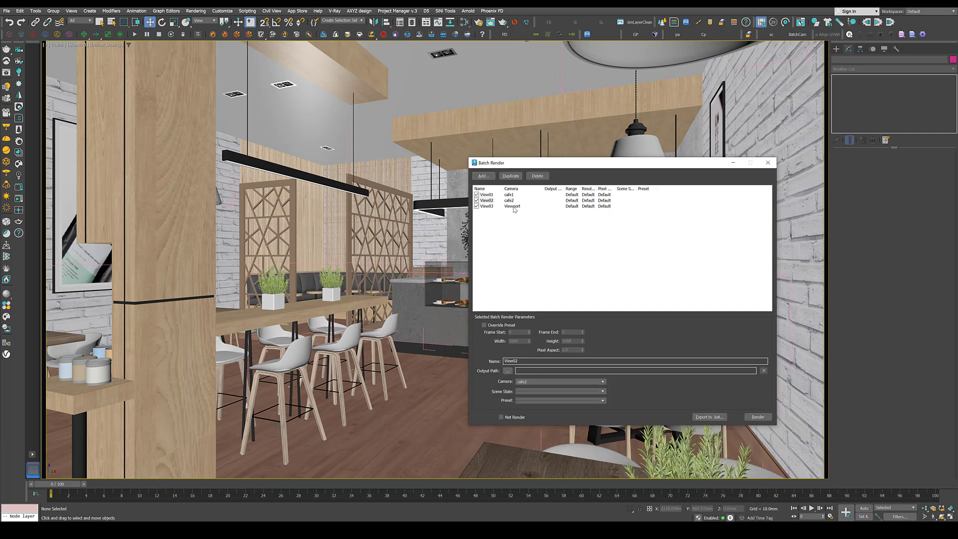
Assign the cafe3 camera to View03 and switch the viewport to the cafe3 camera
click(489, 209)
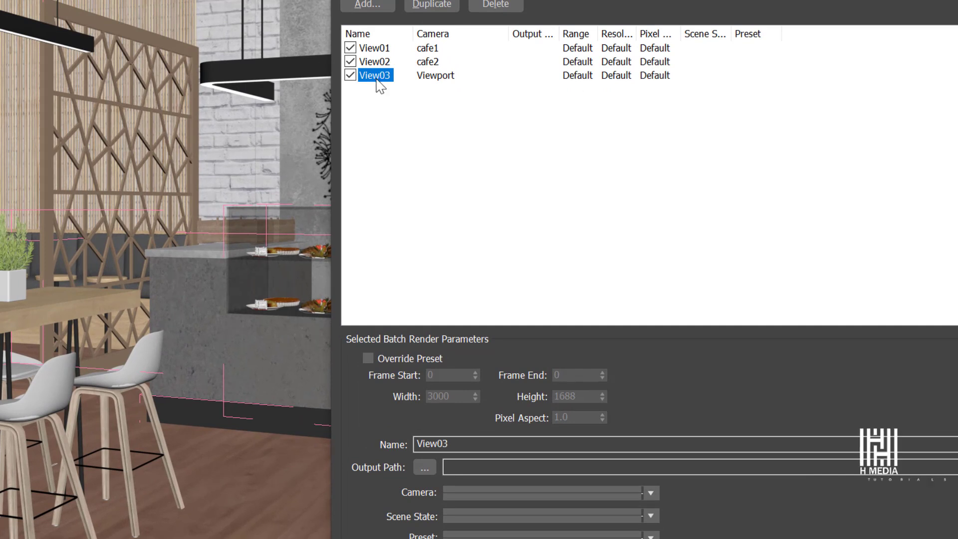
click(458, 493)
click(457, 538)
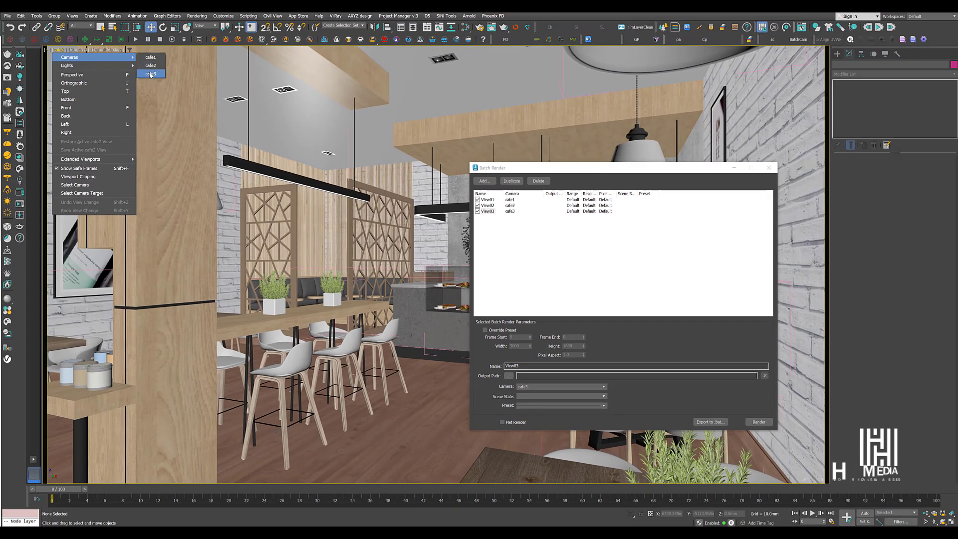
click(150, 74)
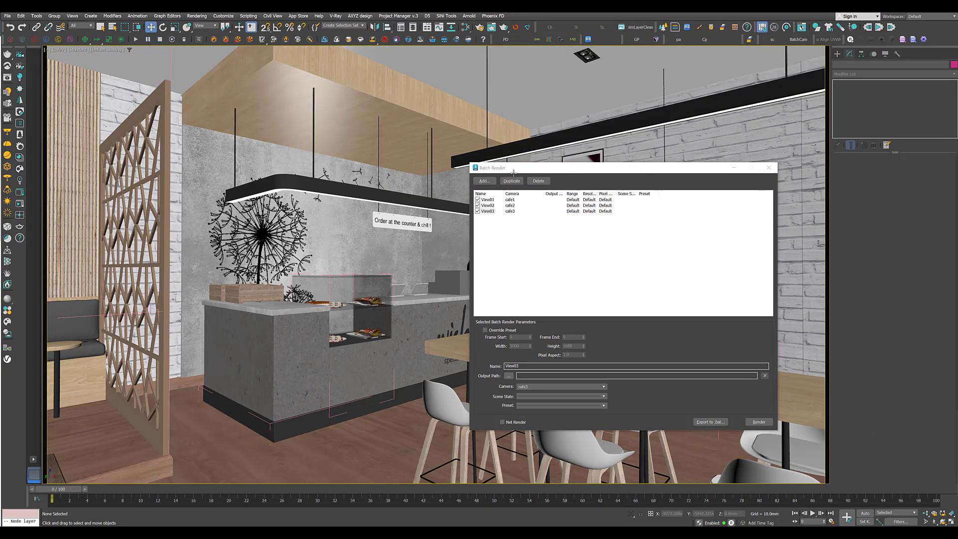
drag(509, 173, 632, 183)
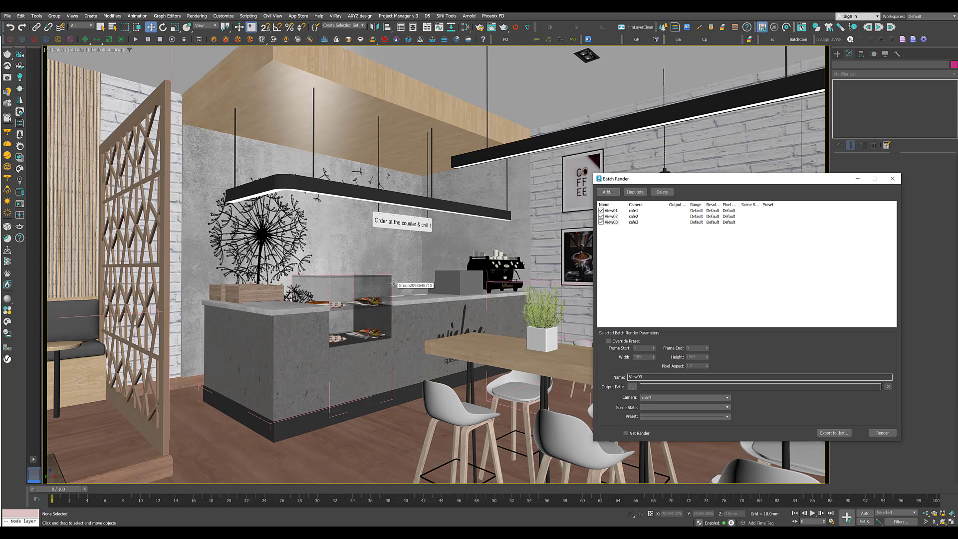
Enable the preset override for View03 and set its output size to 1500 wide by 1500 high
click(613, 222)
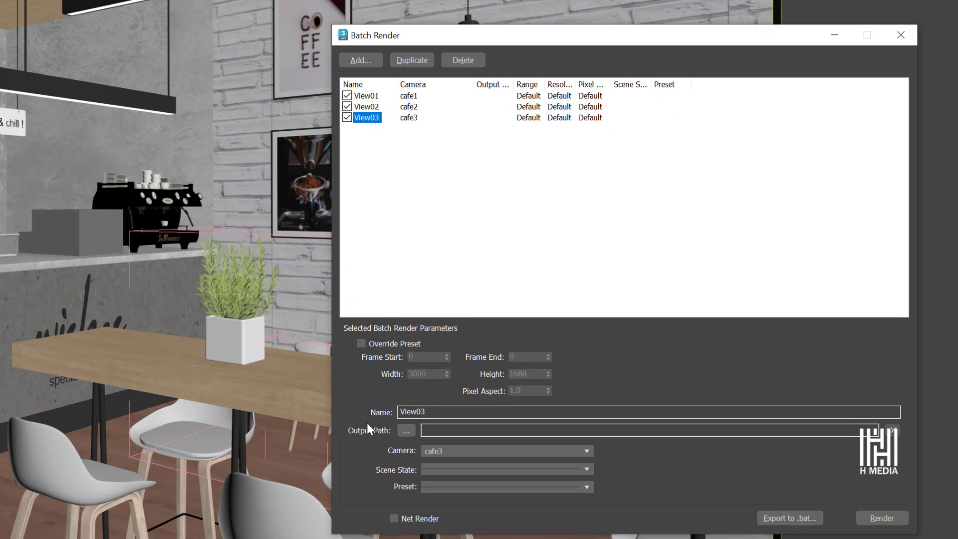
click(390, 344)
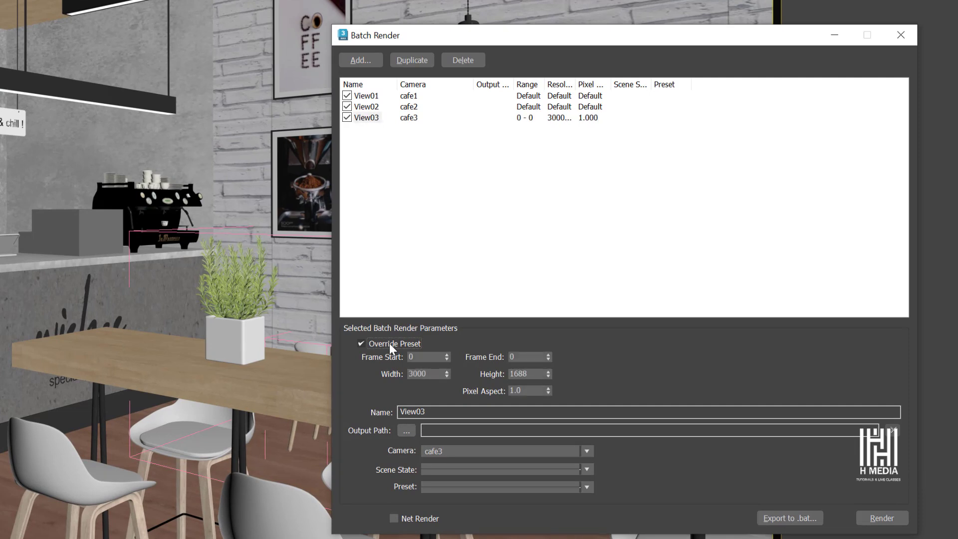
double_click(424, 374)
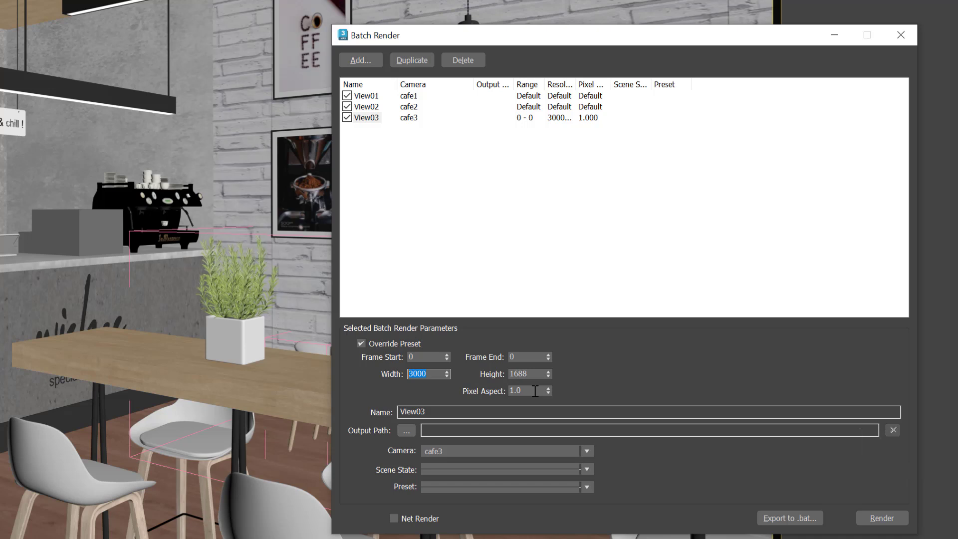
text(1500)
key(Return)
key(Tab)
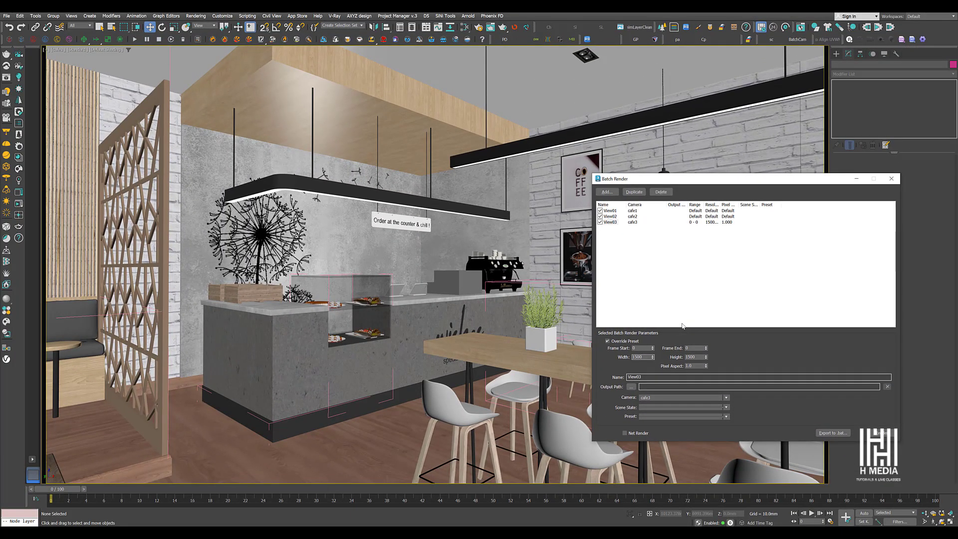
Close the Batch Render window and save the café scene file
key(Escape)
click(6, 15)
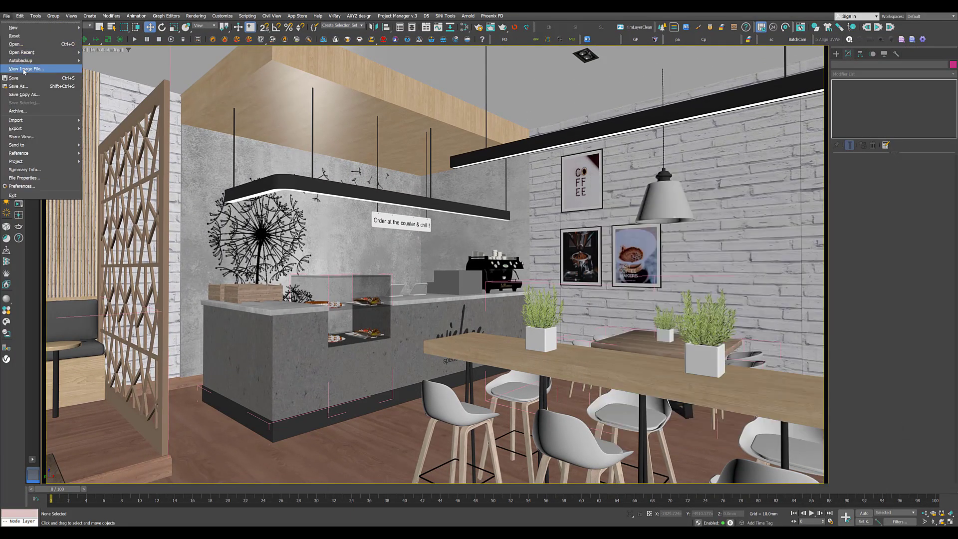
click(23, 79)
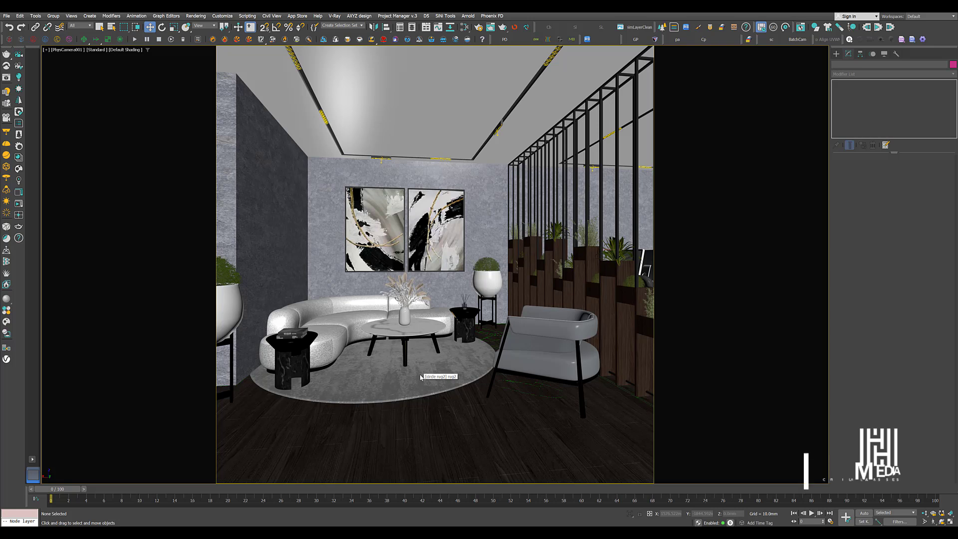
Set the progressive image sampler's max render time to 30 minutes in the living room scene's V-Ray render settings
key(F10)
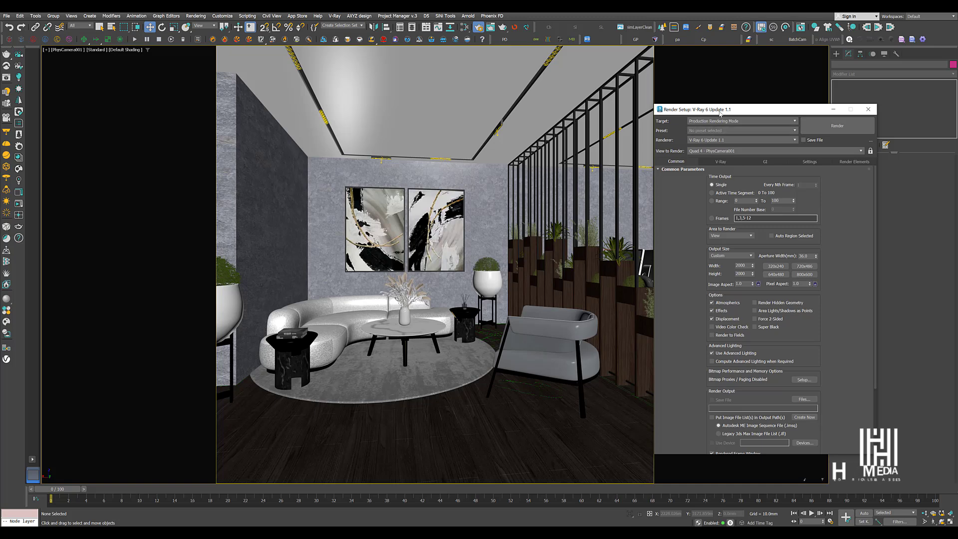
click(721, 162)
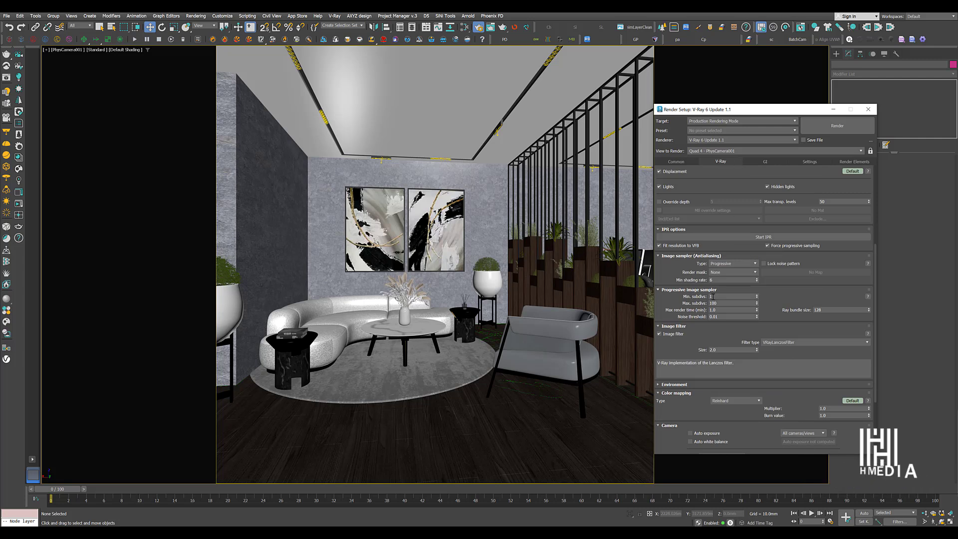
drag(722, 309, 679, 310)
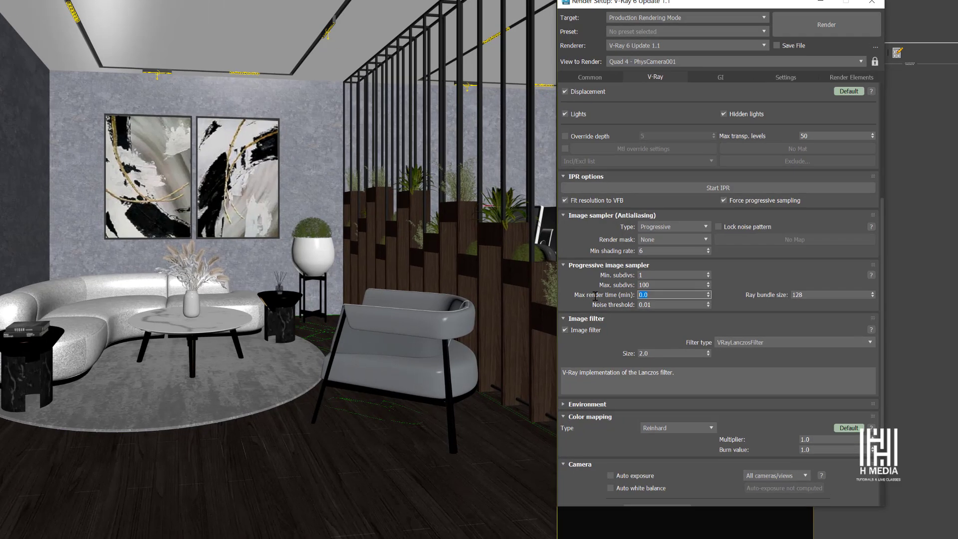
text(0)
key(Return)
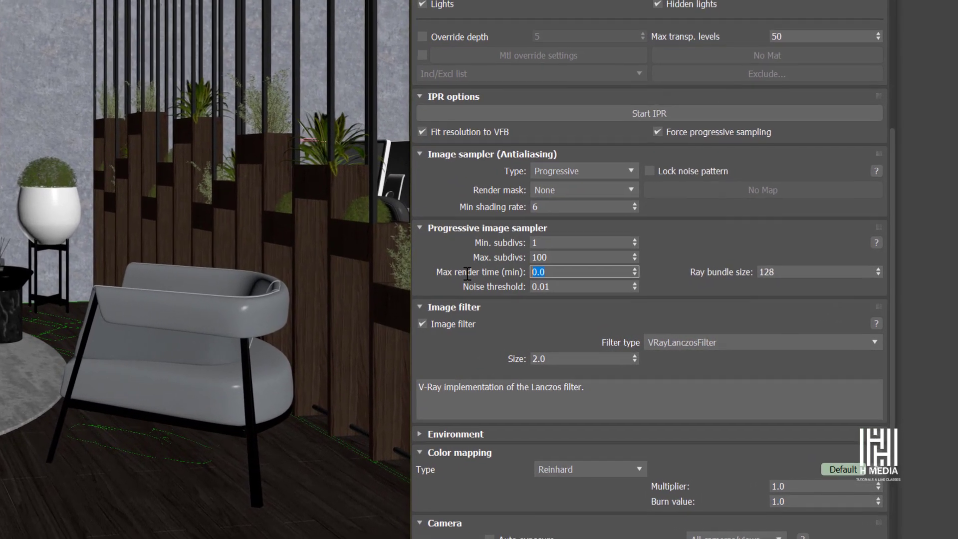
text(30)
key(Return)
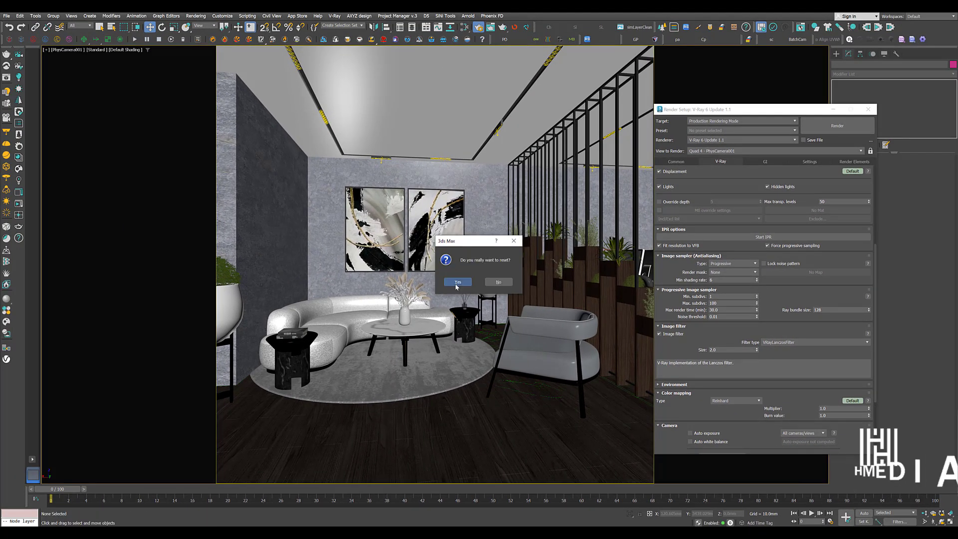
Confirm resetting the scene to an empty one and open the Overnight Batch Render tool
key(Return)
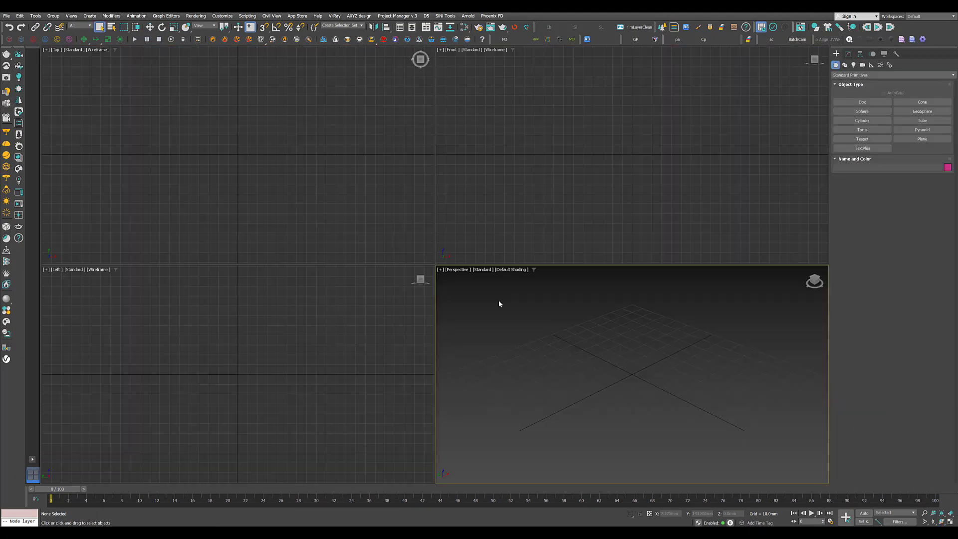
click(537, 41)
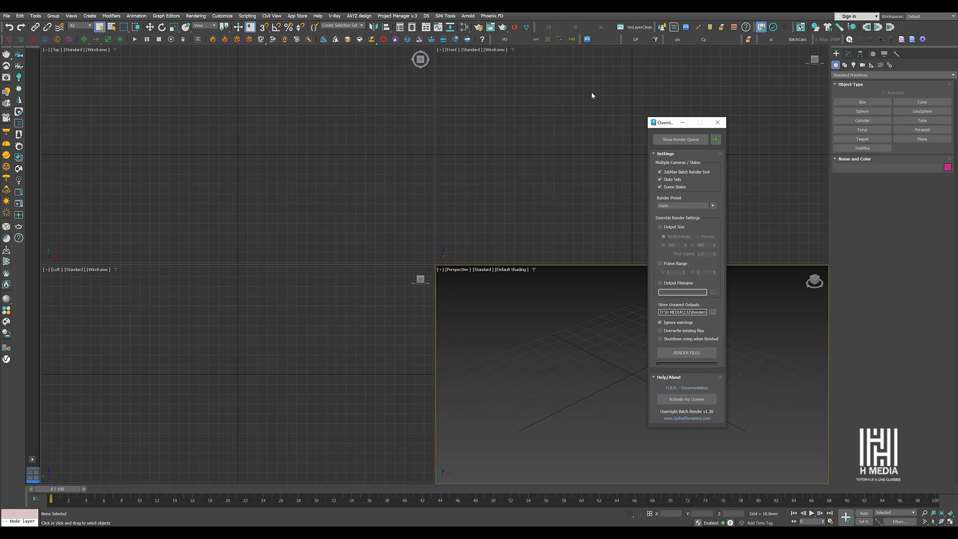
drag(669, 124, 610, 138)
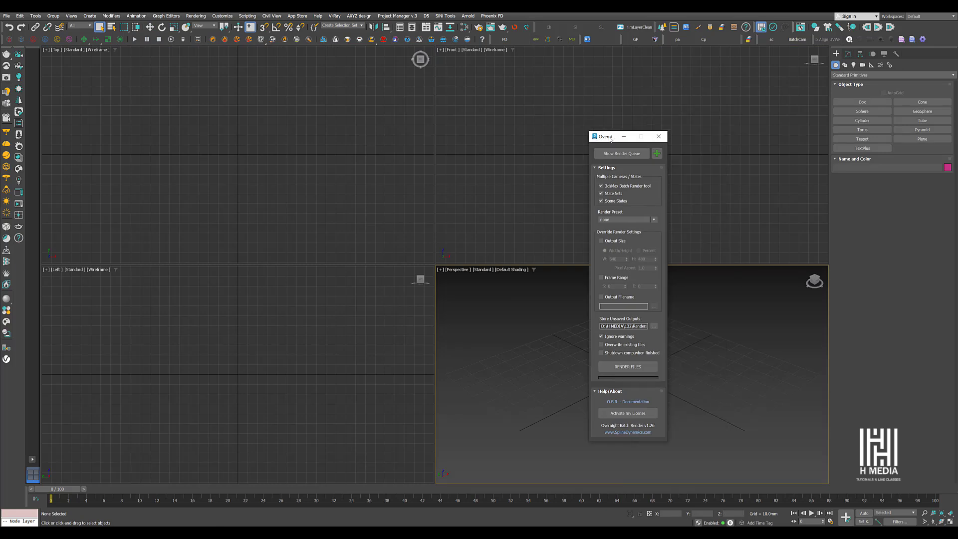
Show the render queue and set its total number of files to 2
click(638, 156)
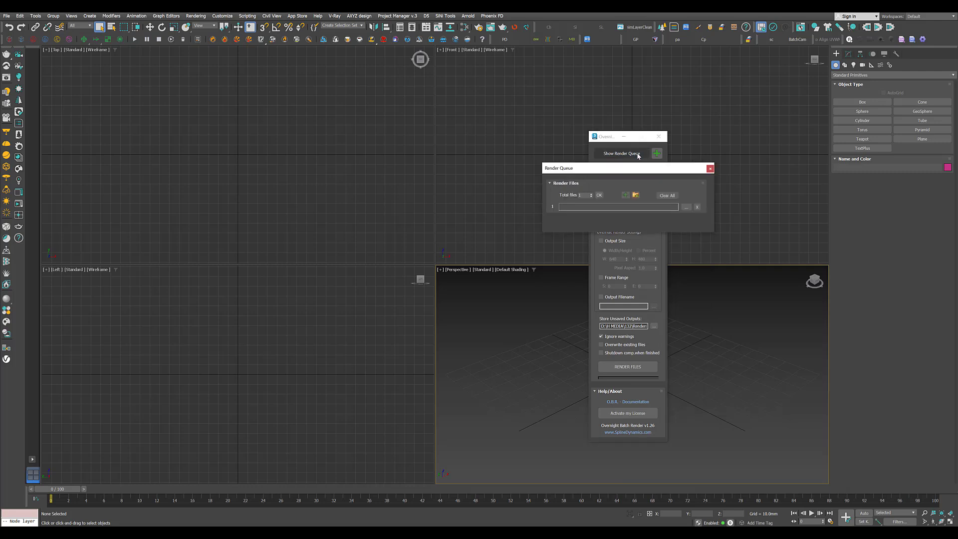
drag(618, 169, 433, 180)
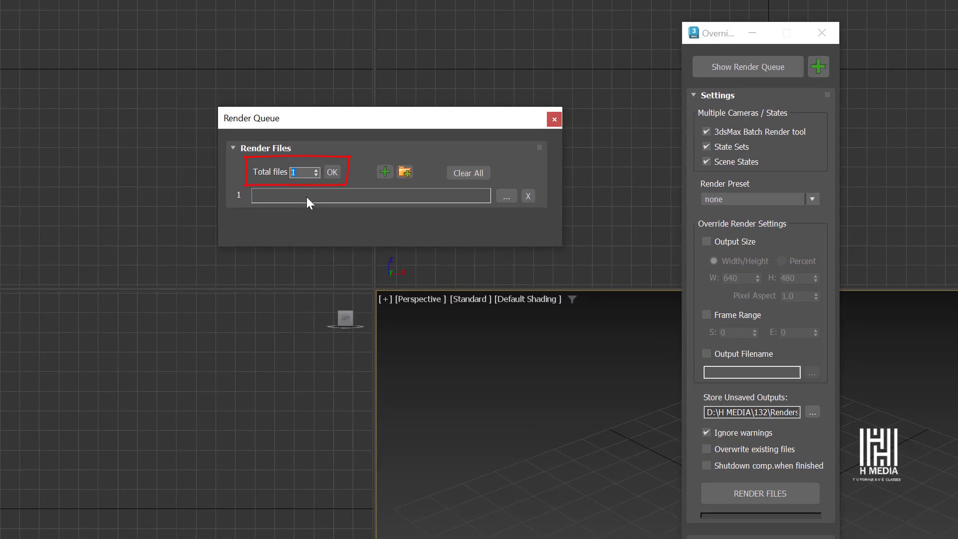
text(2)
click(333, 173)
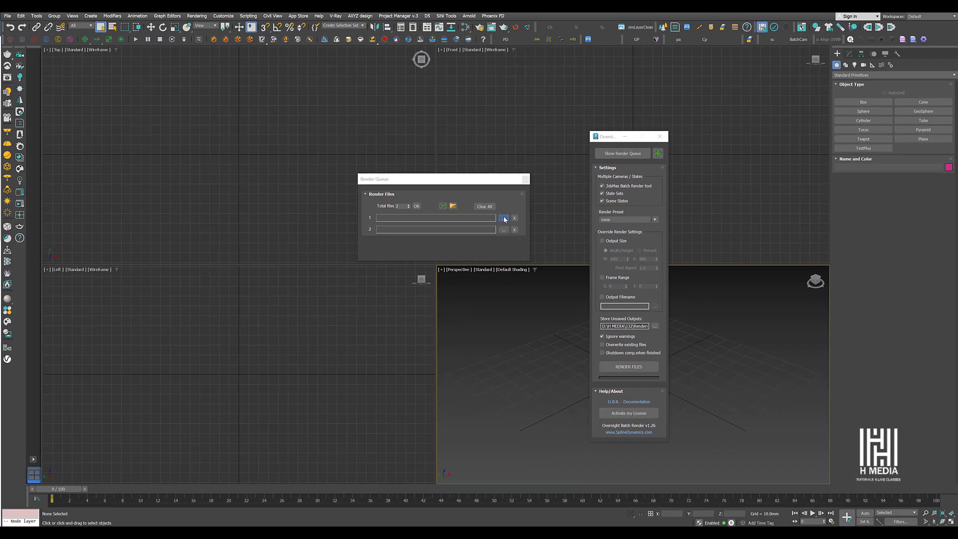
Assign Cafe_01.max to the first queue slot and Waiting Area_01.max to the second, and close the render queue
click(504, 218)
click(57, 69)
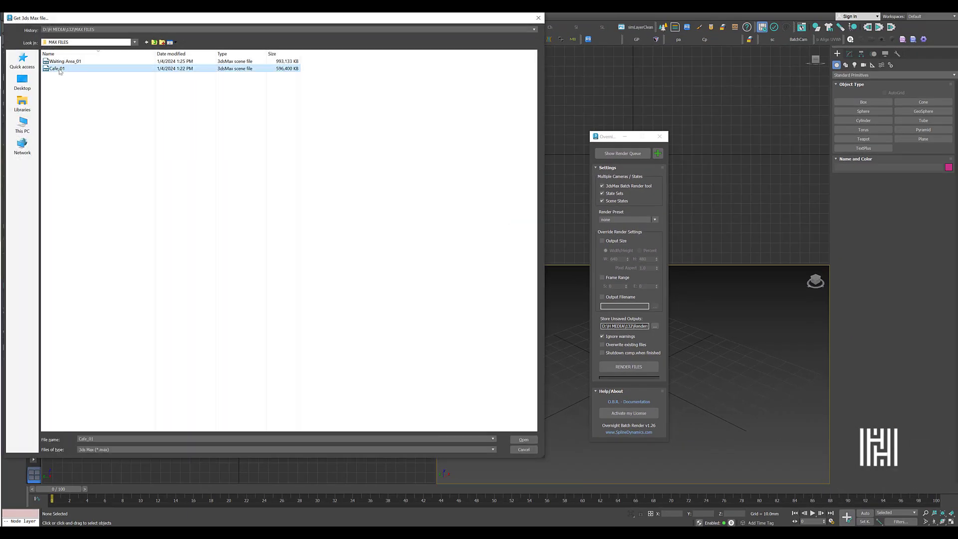
click(524, 440)
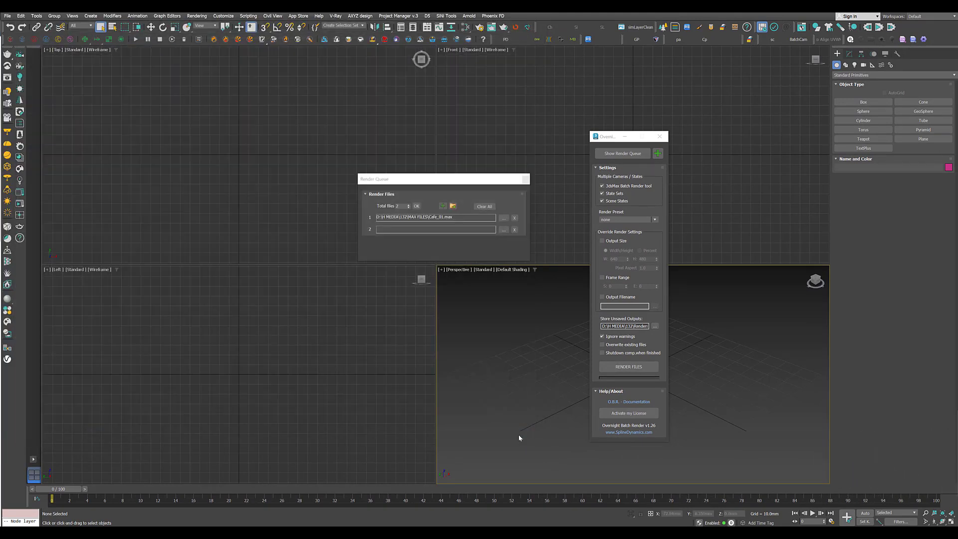
click(504, 229)
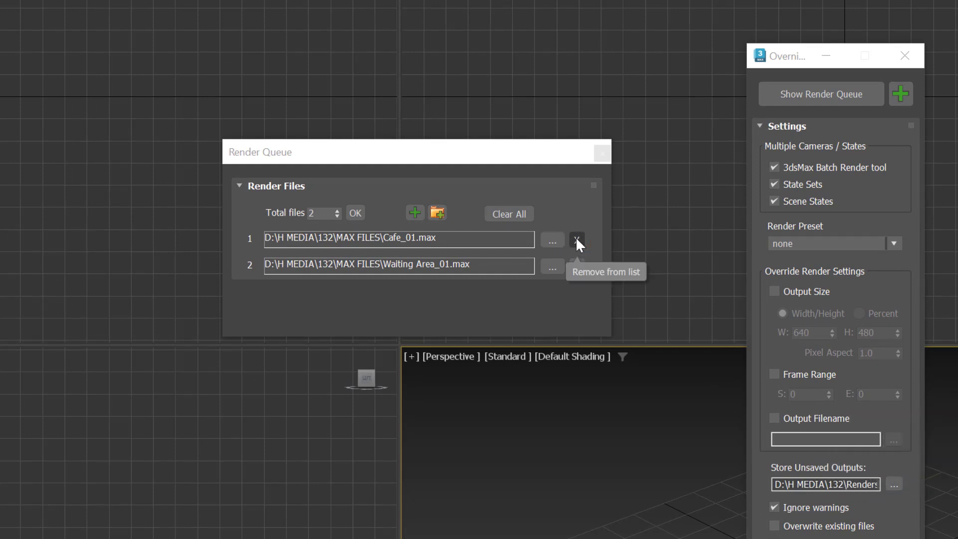
click(361, 213)
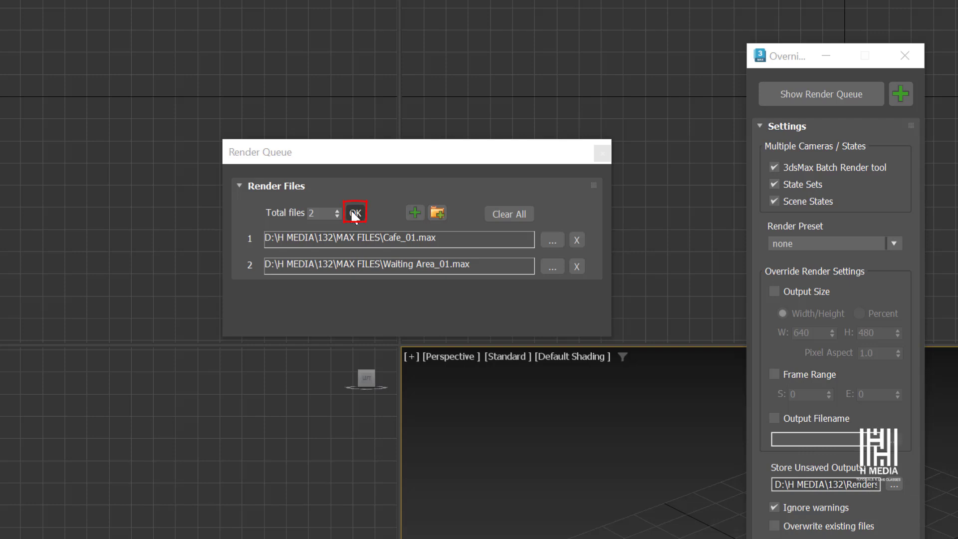
click(600, 154)
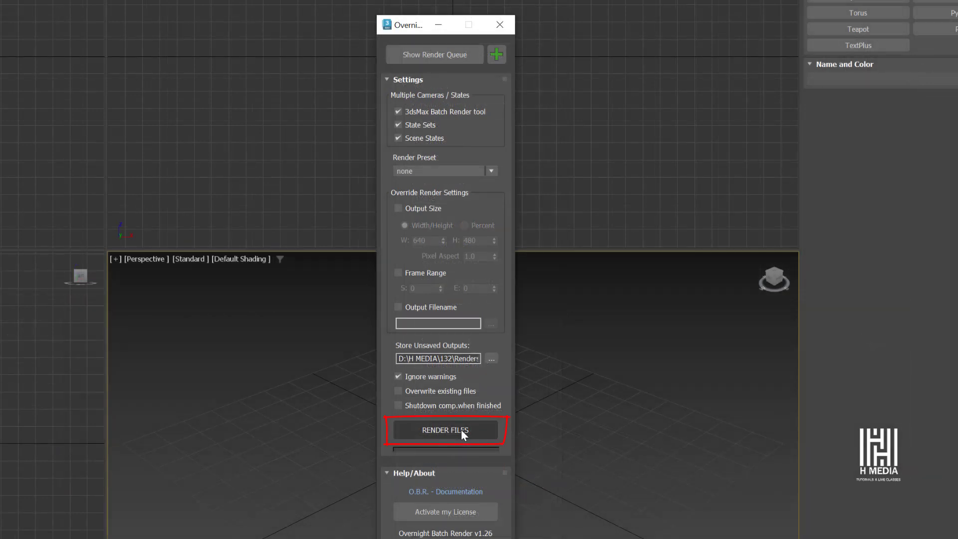
Start rendering the queued files, inspect the images in the V-Ray Frame Buffer and collapse its layers area
click(462, 432)
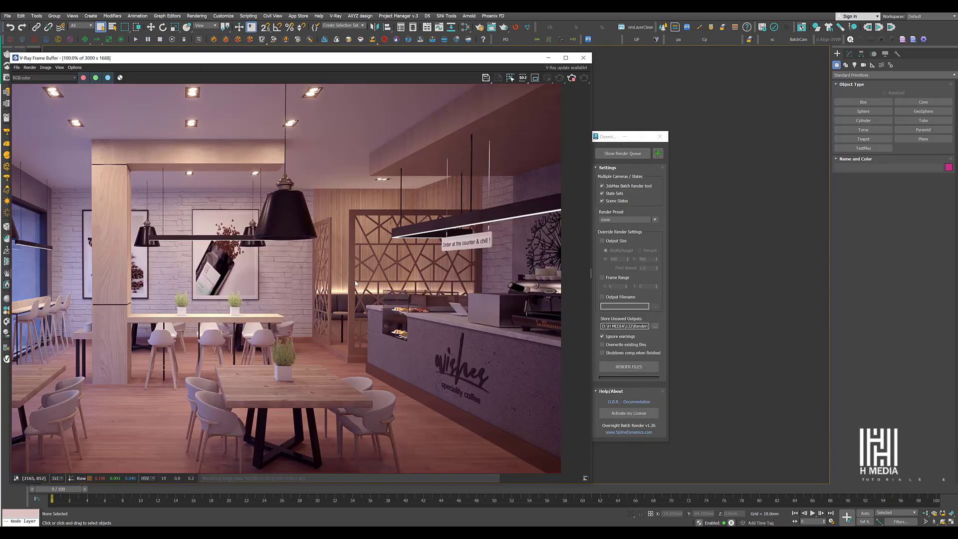
middle_drag(355, 284, 412, 267)
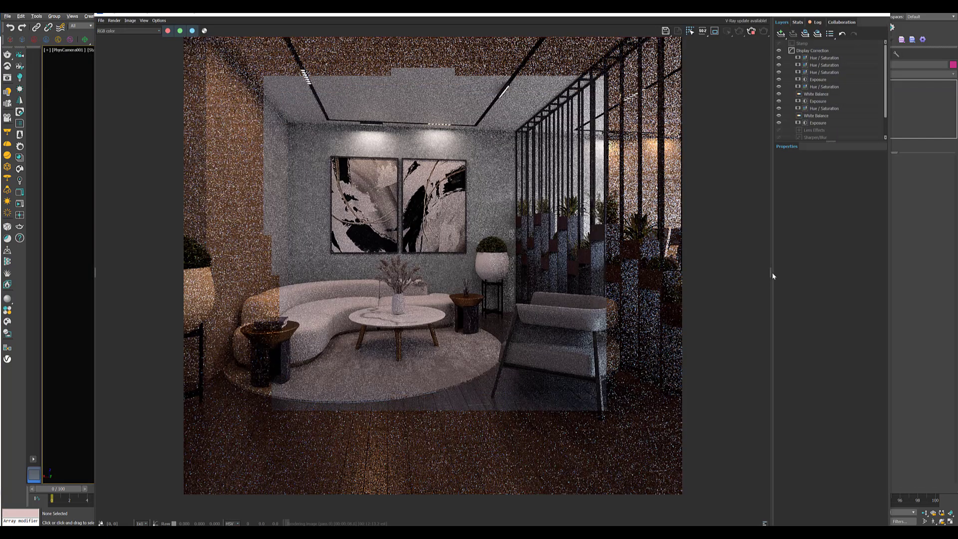
click(770, 273)
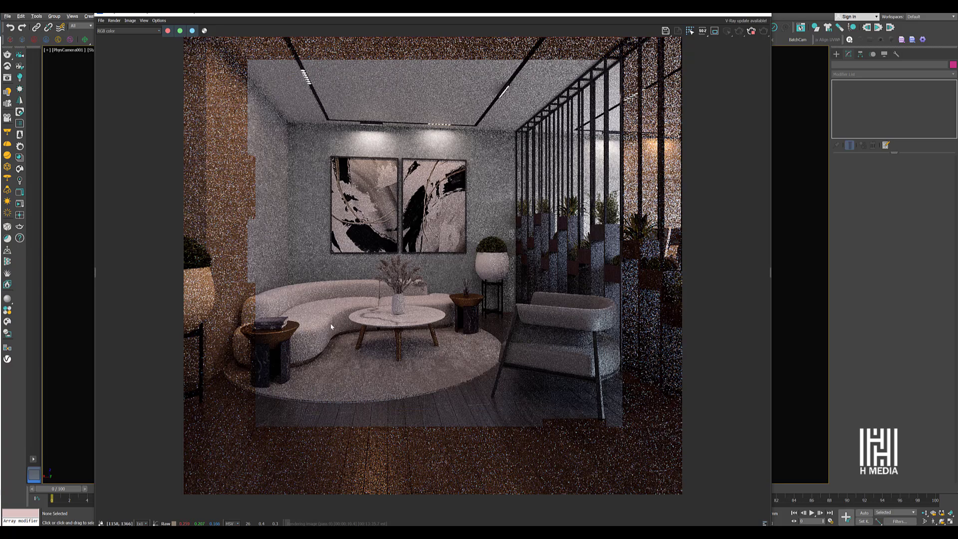